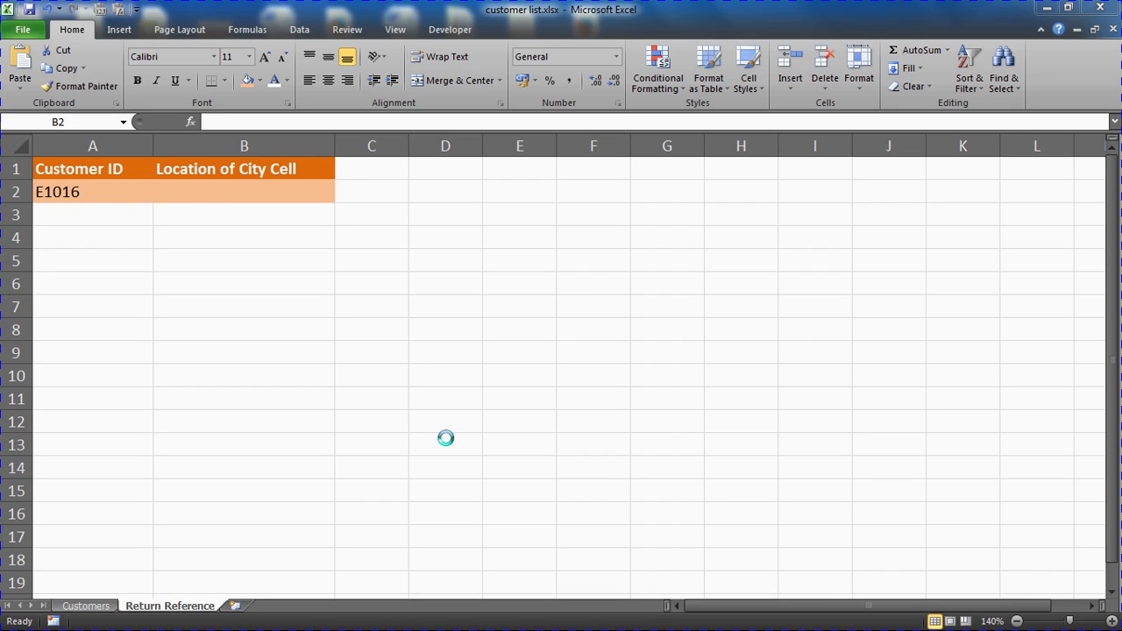
# Compare the customer ID in A2 of Return Reference with its row and City cell on the Customers sheet.
pyautogui.click(101, 198)
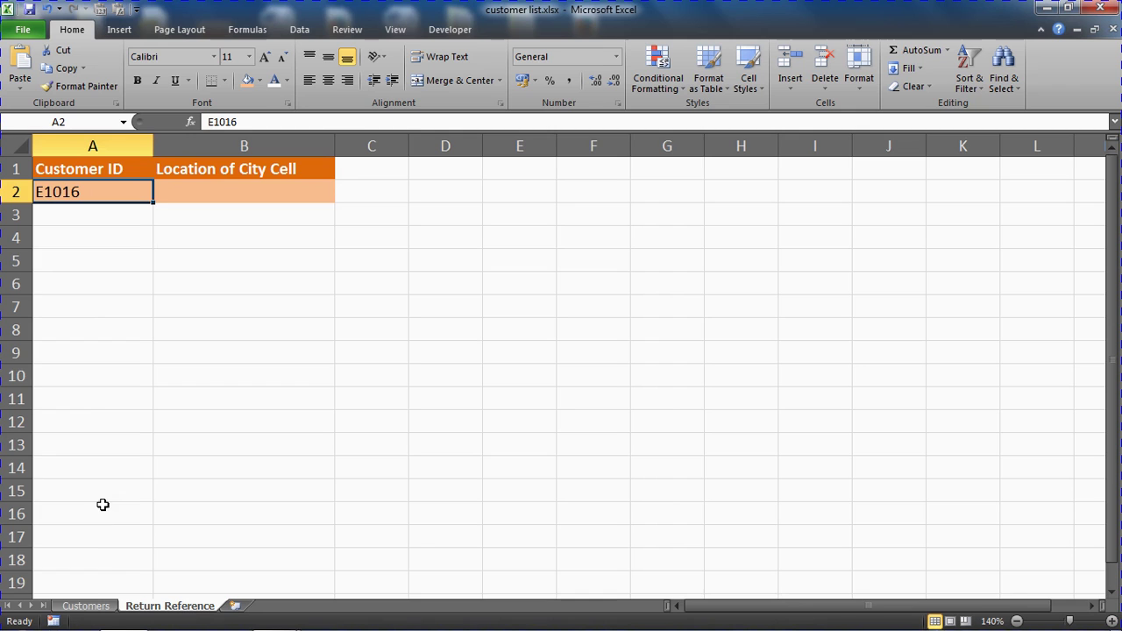
pyautogui.click(100, 603)
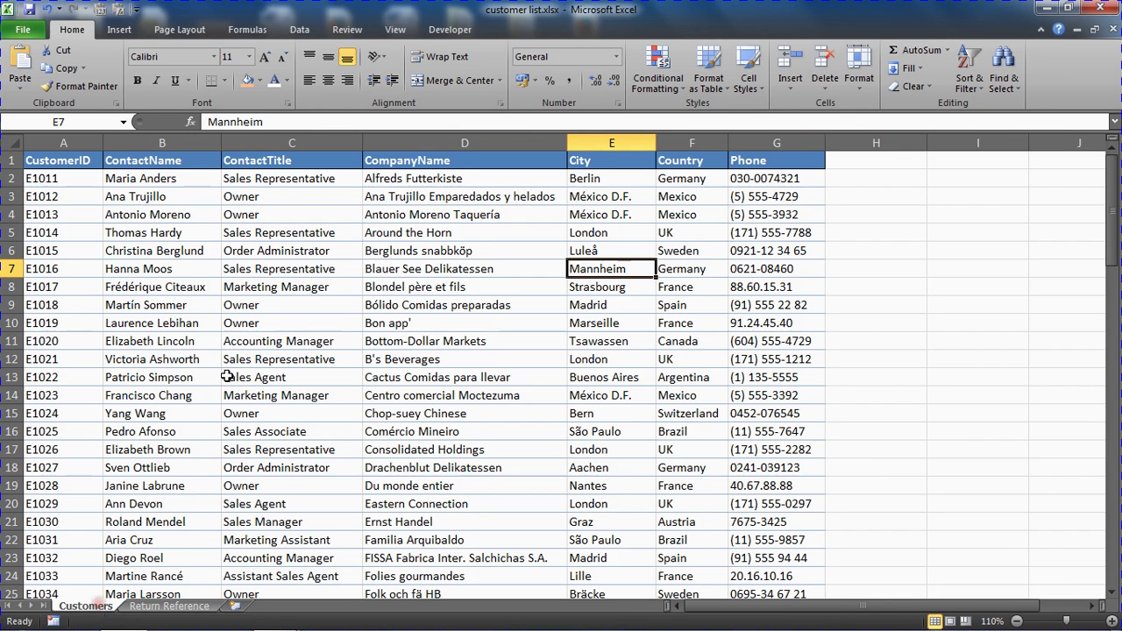
pyautogui.click(76, 269)
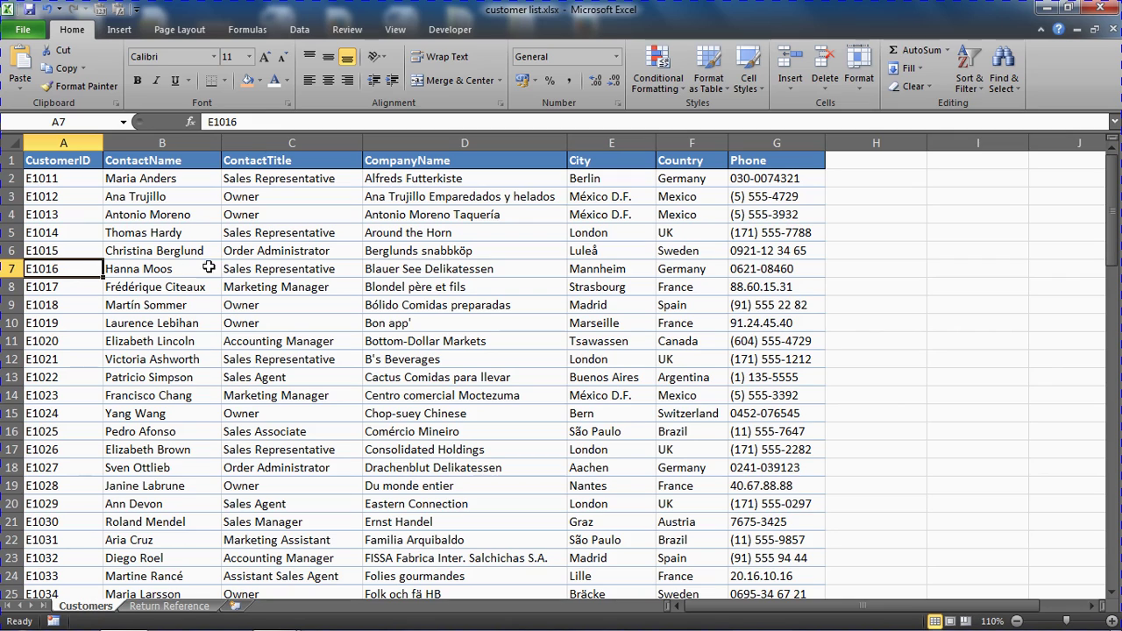
pyautogui.click(594, 271)
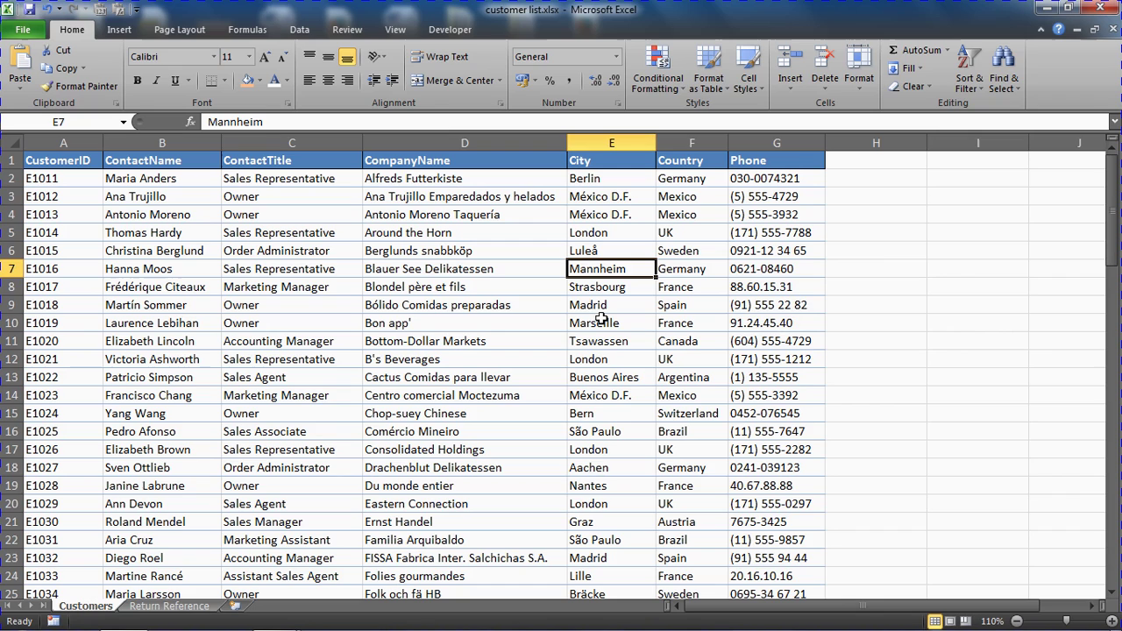
pyautogui.click(284, 262)
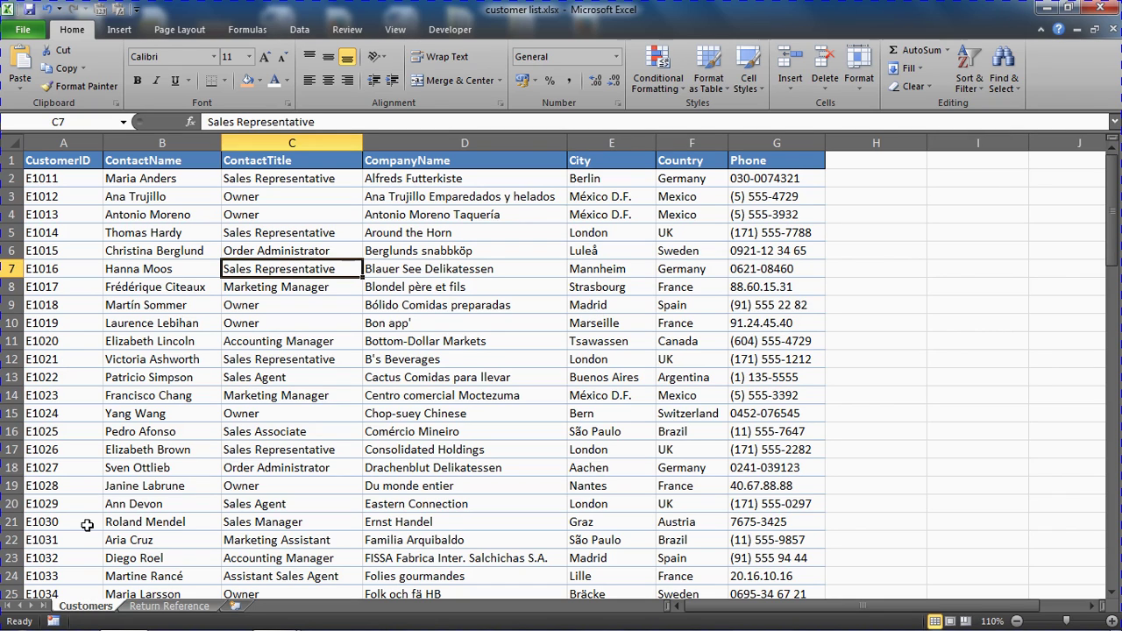
pyautogui.click(150, 606)
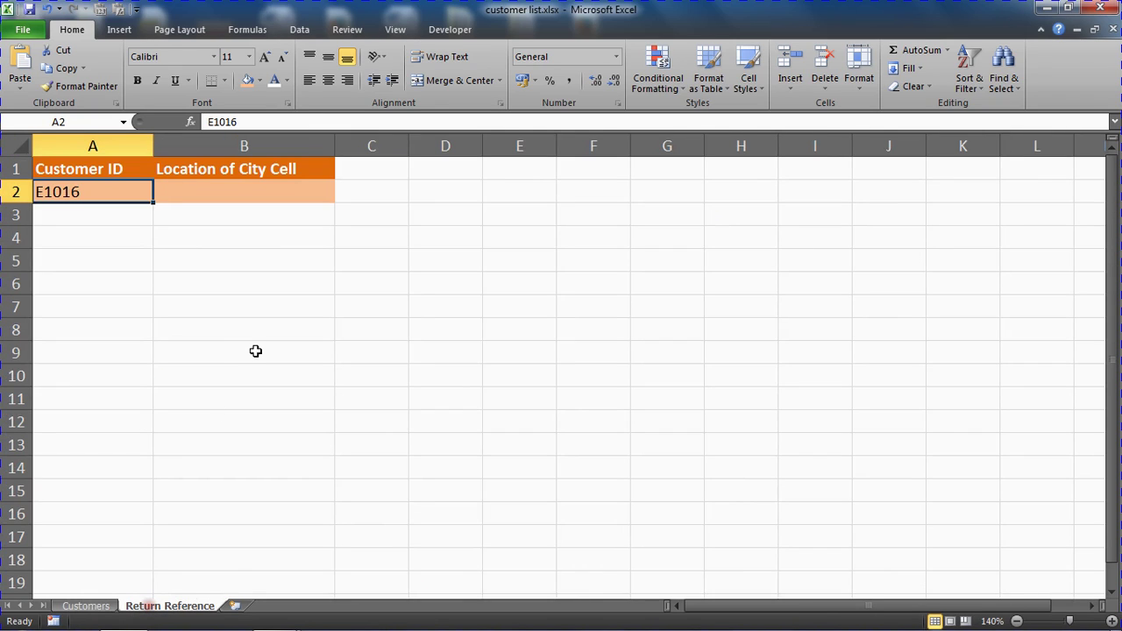
# Start a MATCH formula in cell B2 of Return Reference with A2 as the lookup value.
pyautogui.click(298, 190)
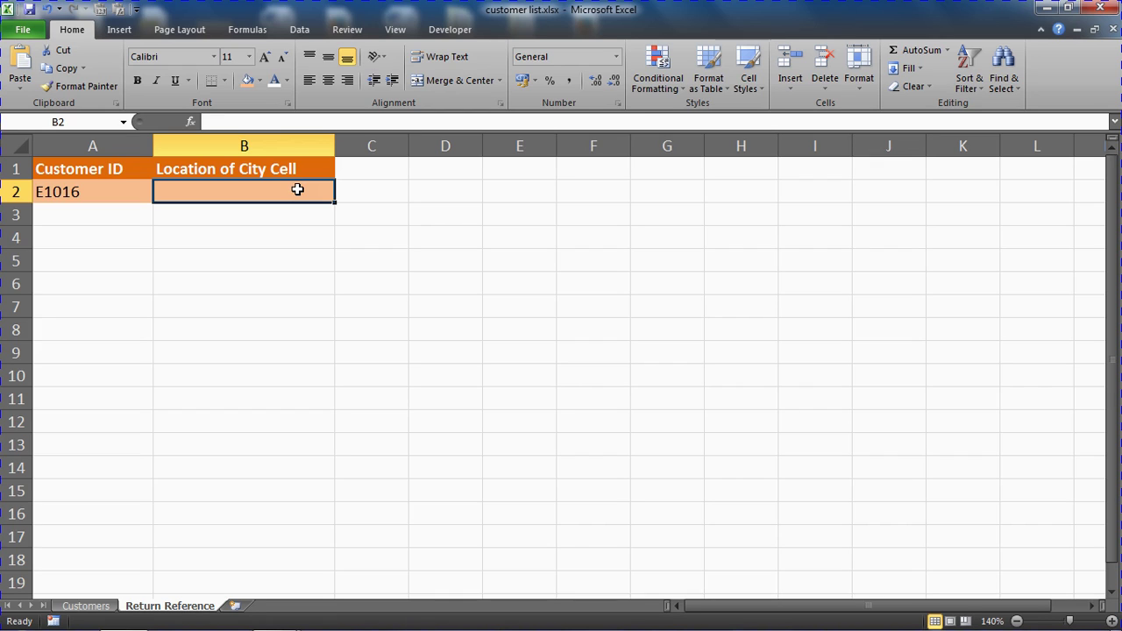
pyautogui.write('=')
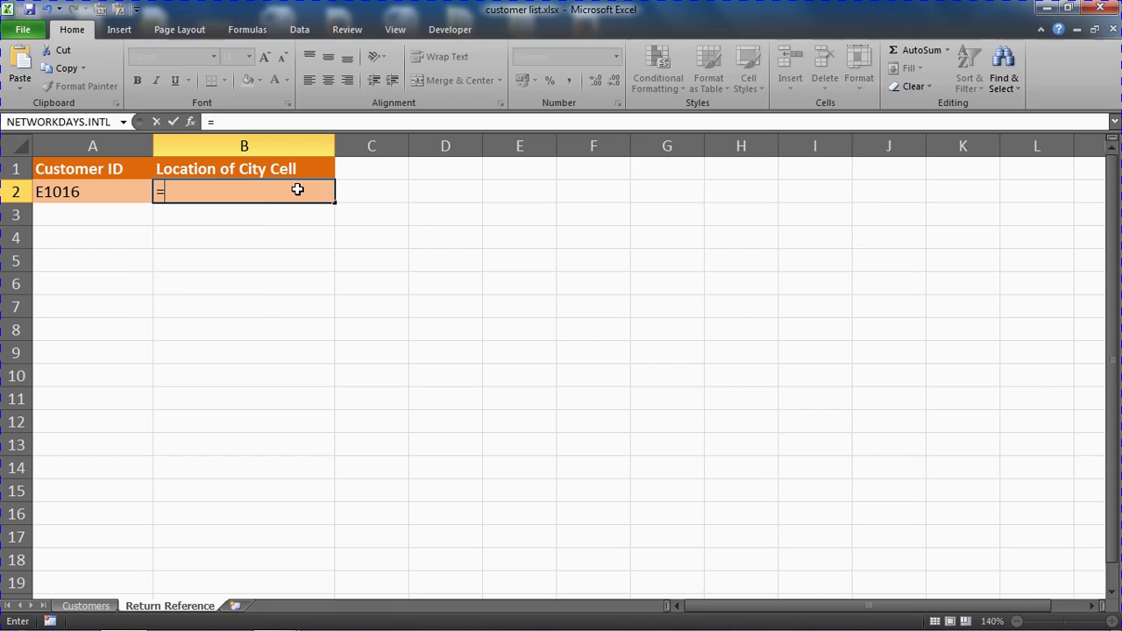
pyautogui.write('match(')
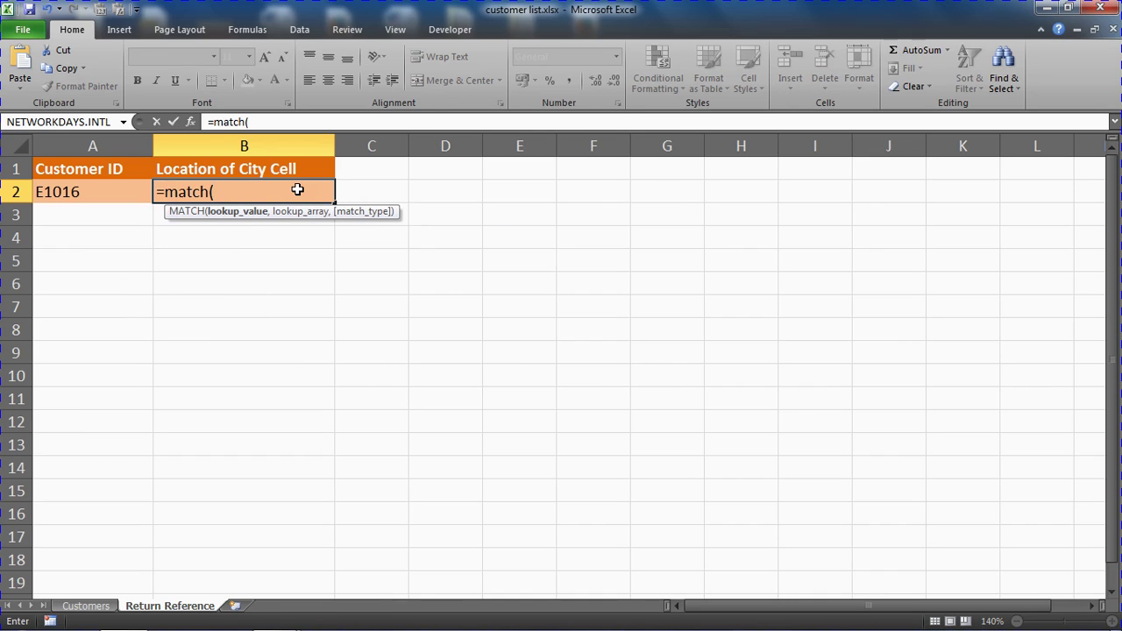
pyautogui.press('Left')
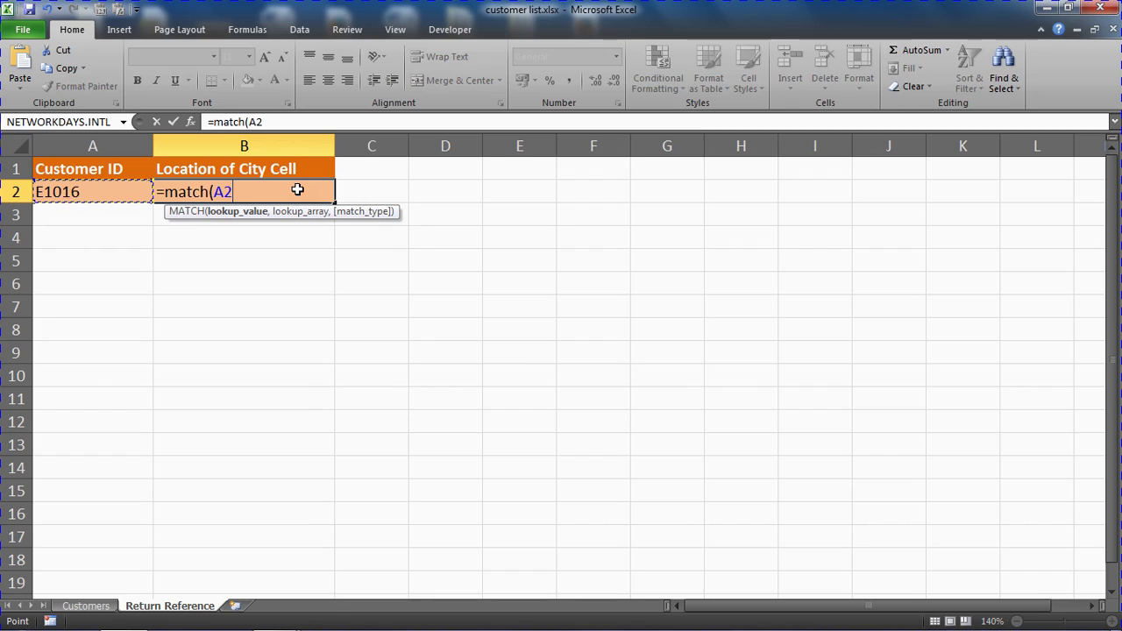
pyautogui.press('F8')
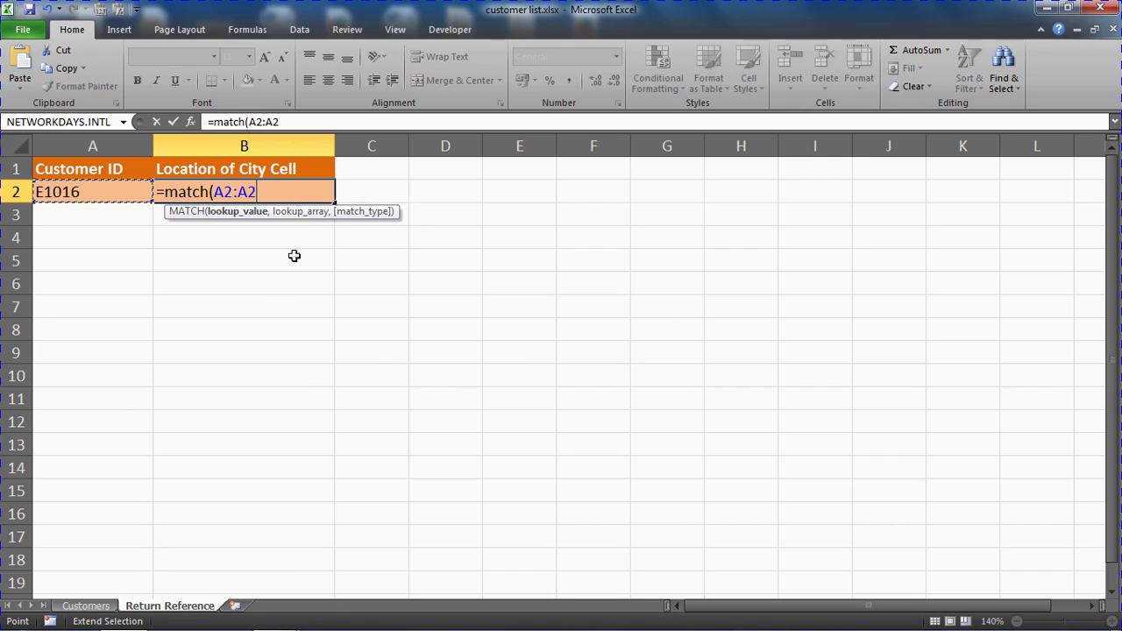
pyautogui.press('BackSpace')
pyautogui.press('BackSpace')
pyautogui.press('BackSpace')
pyautogui.write(',')
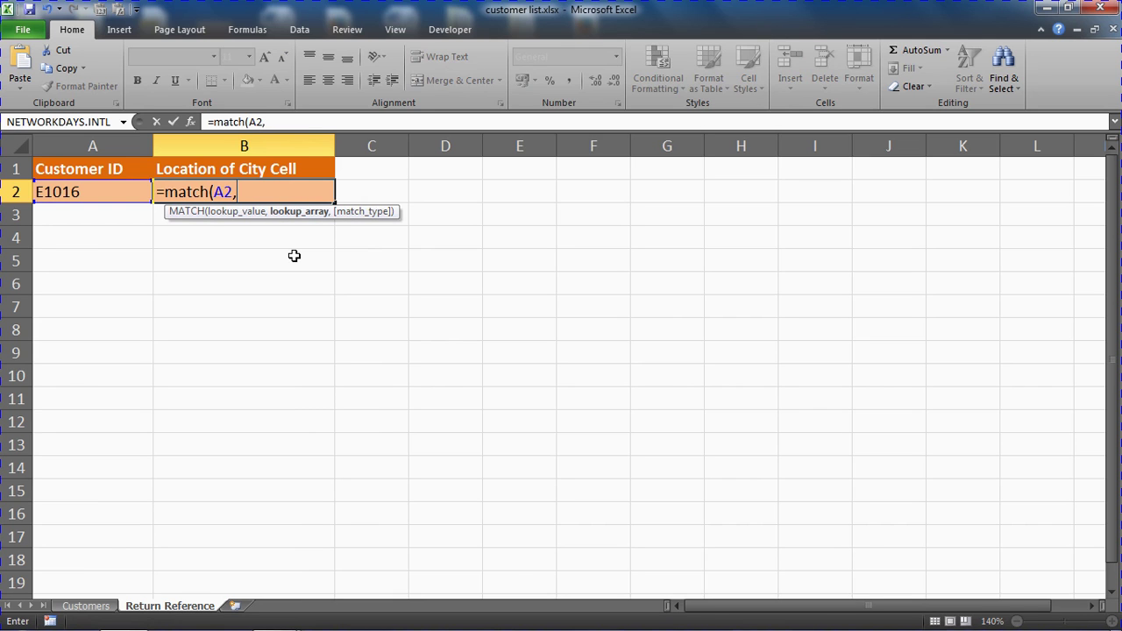
# Complete the MATCH formula with Customers!A:A as the lookup array and match type 0 for an exact match.
pyautogui.click(91, 606)
pyautogui.click(73, 141)
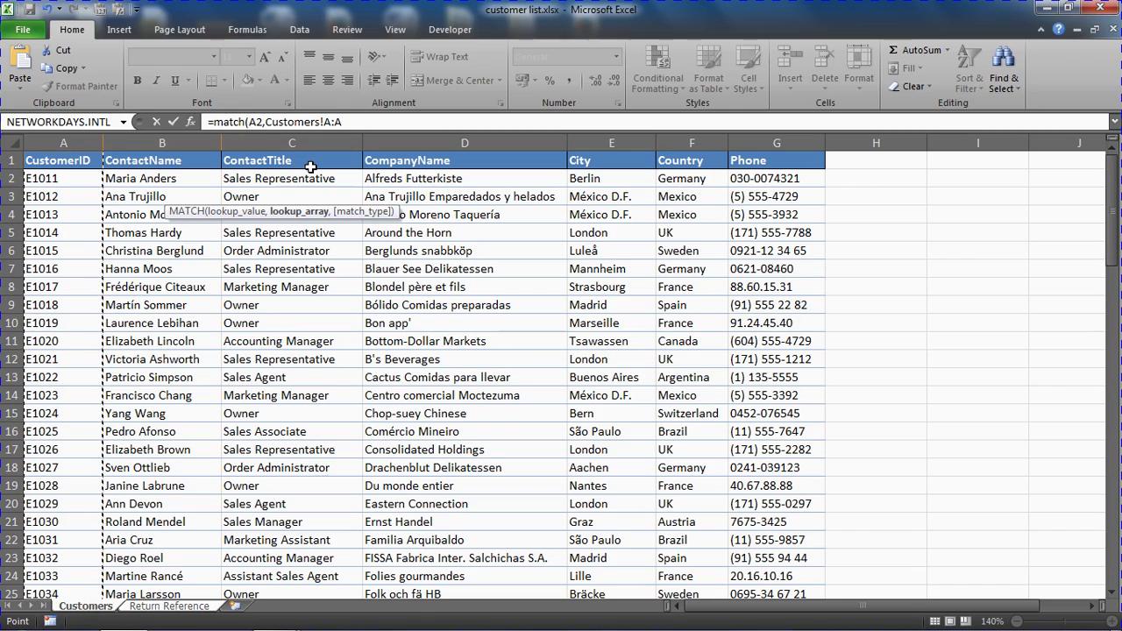
pyautogui.write(',')
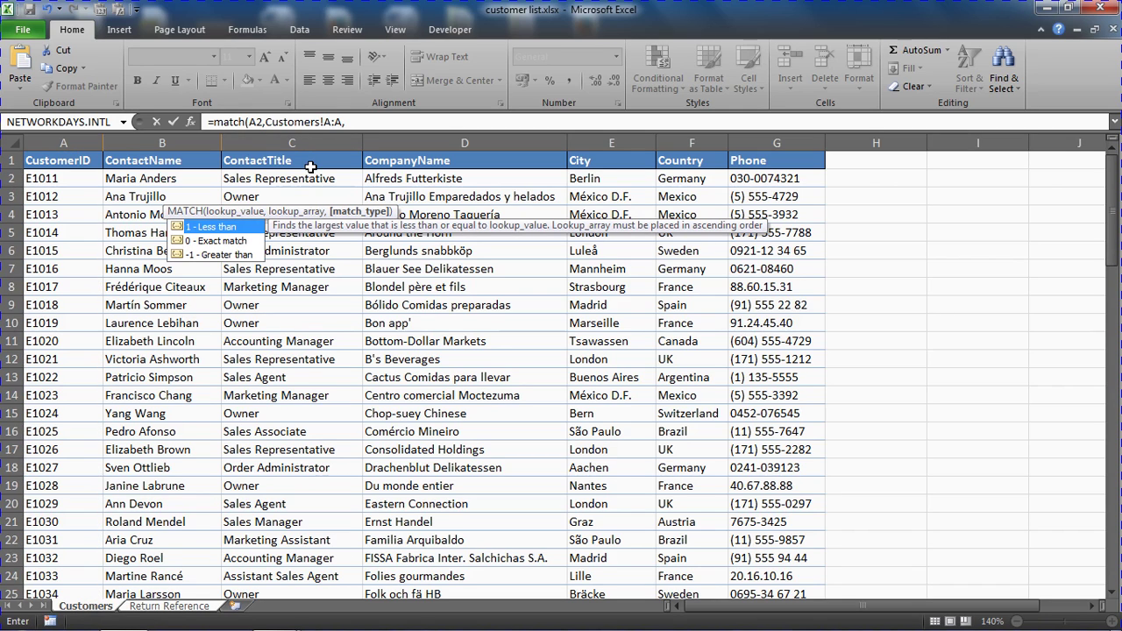
pyautogui.write('0)')
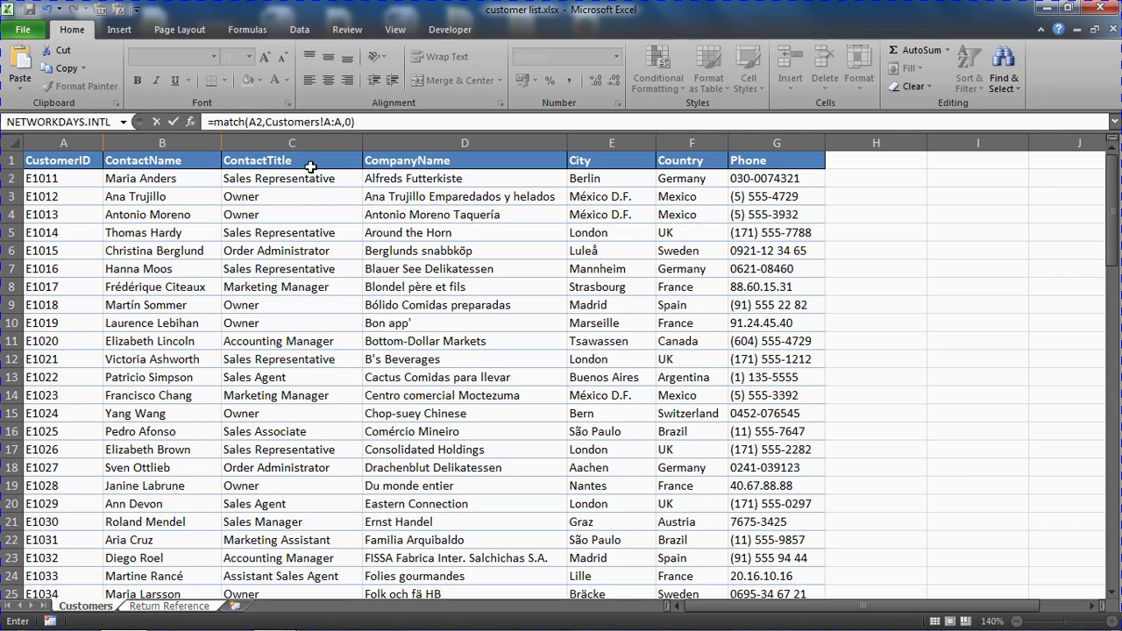
pyautogui.press('Return')
pyautogui.click(309, 186)
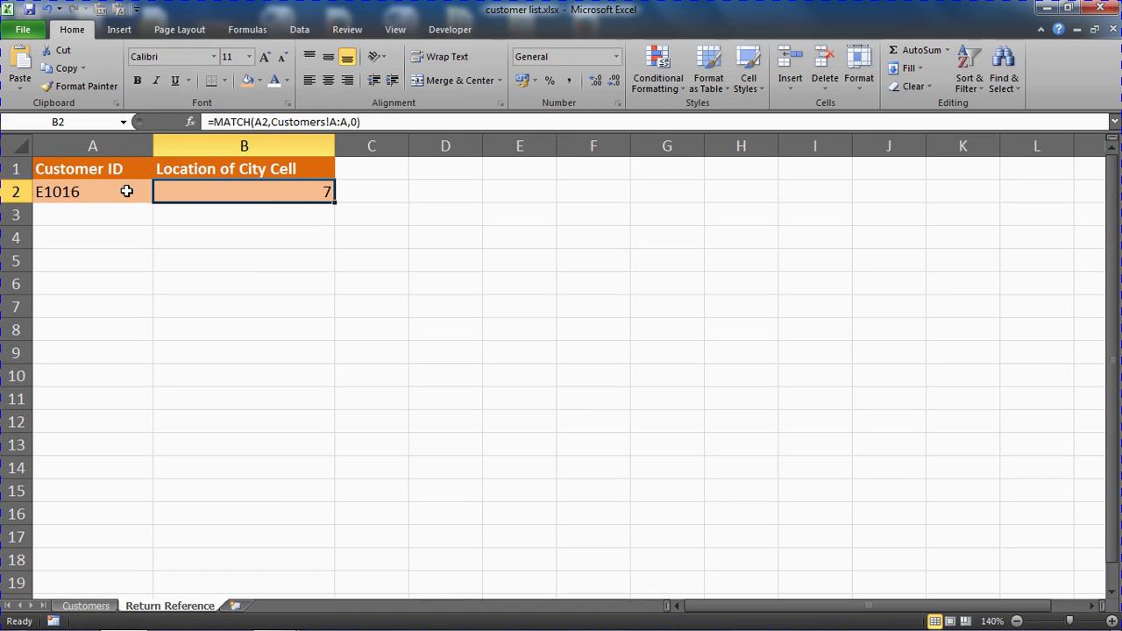
# Check the row of the looked-up customer ID on the Customers sheet against the MATCH result.
pyautogui.click(103, 602)
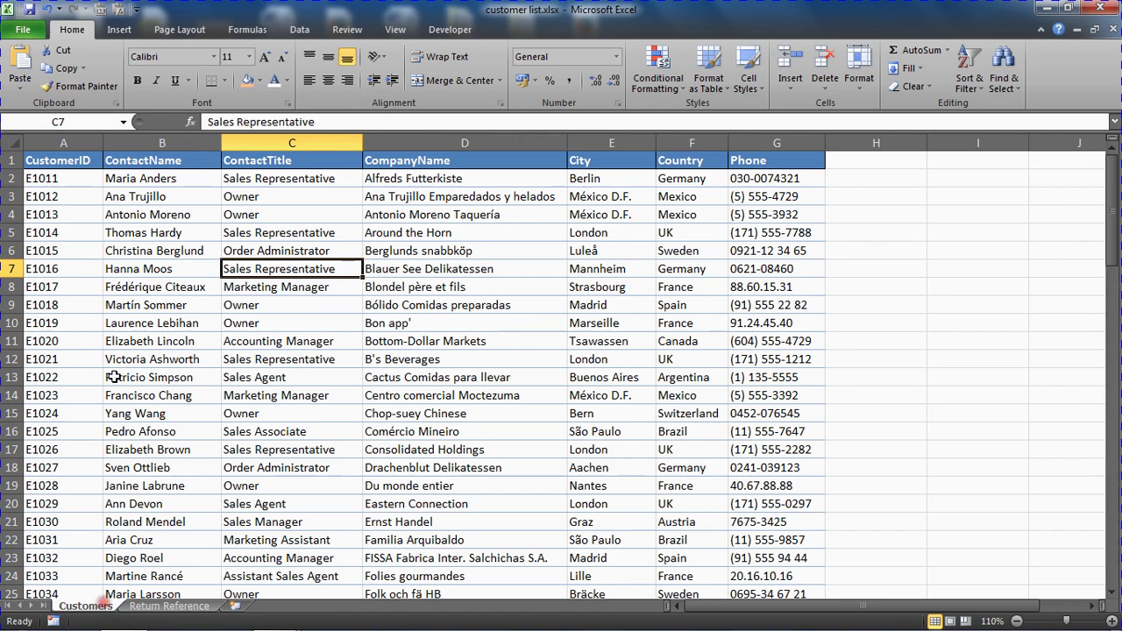
pyautogui.click(72, 271)
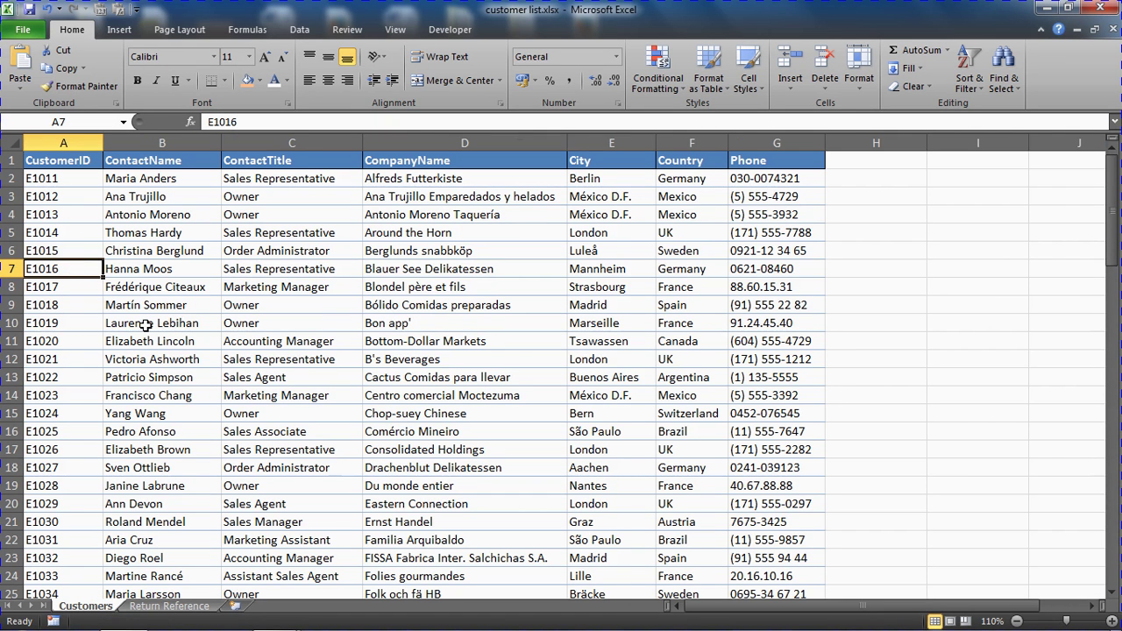
pyautogui.click(154, 601)
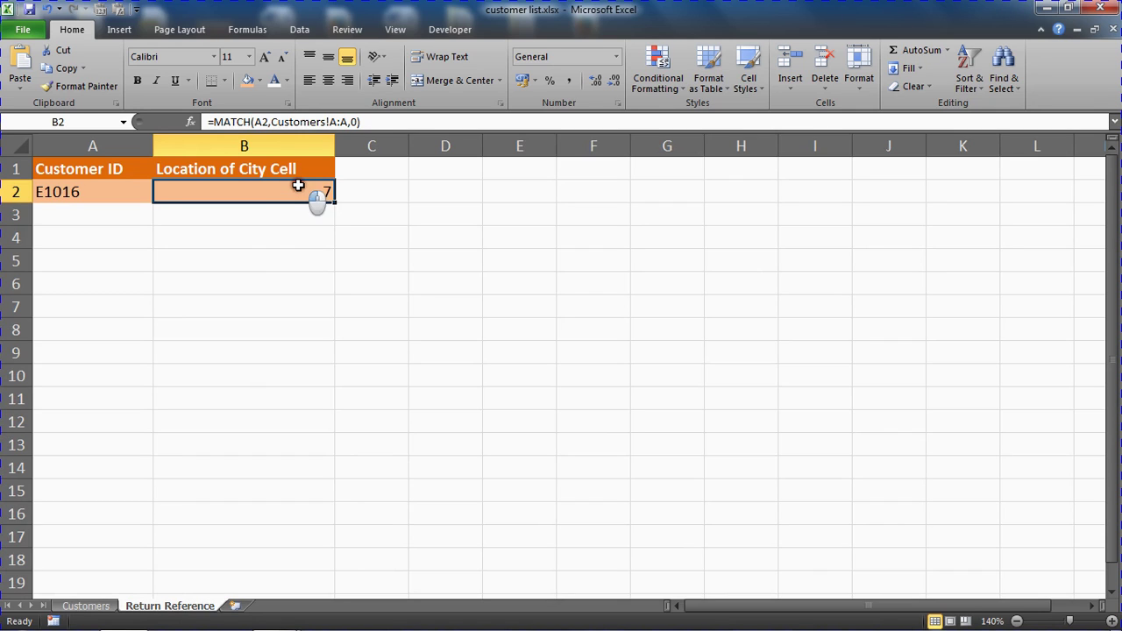
# Wrap the MATCH in B2 in an ADDRESS function as its row number and set the column number to 5.
pyautogui.doubleClick(298, 189)
pyautogui.click(165, 189)
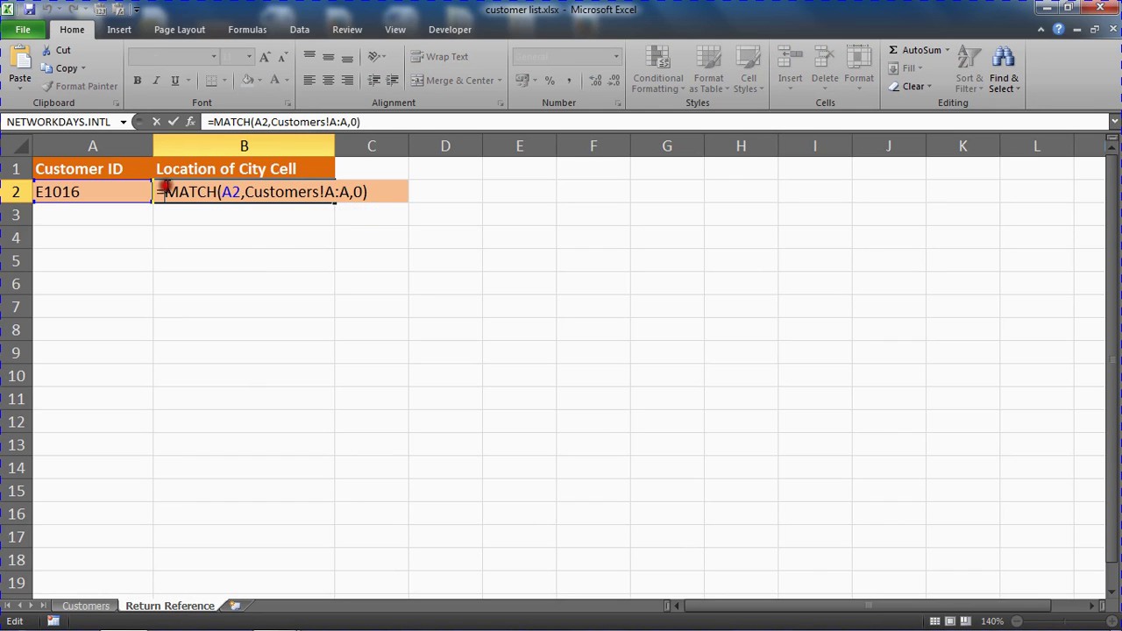
pyautogui.write('address')
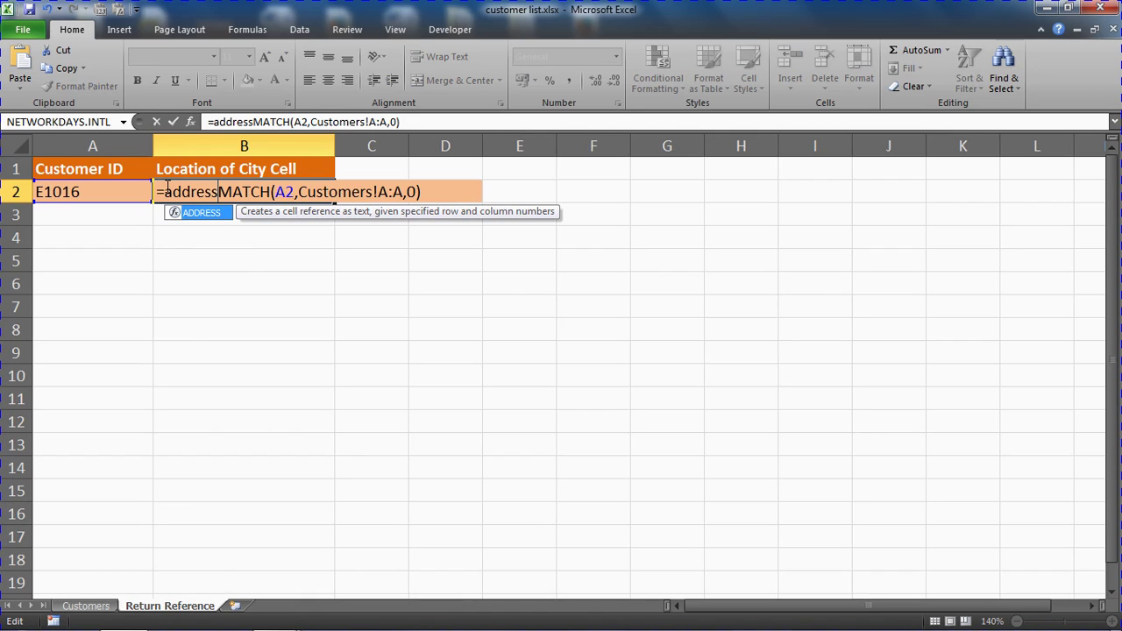
pyautogui.write('(')
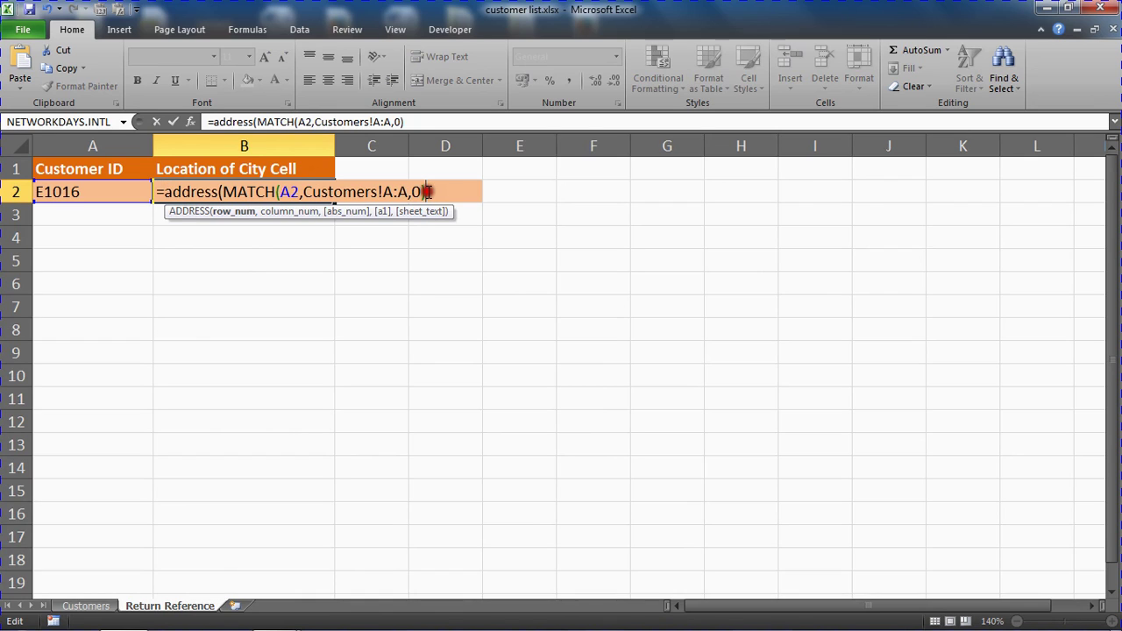
pyautogui.write(',')
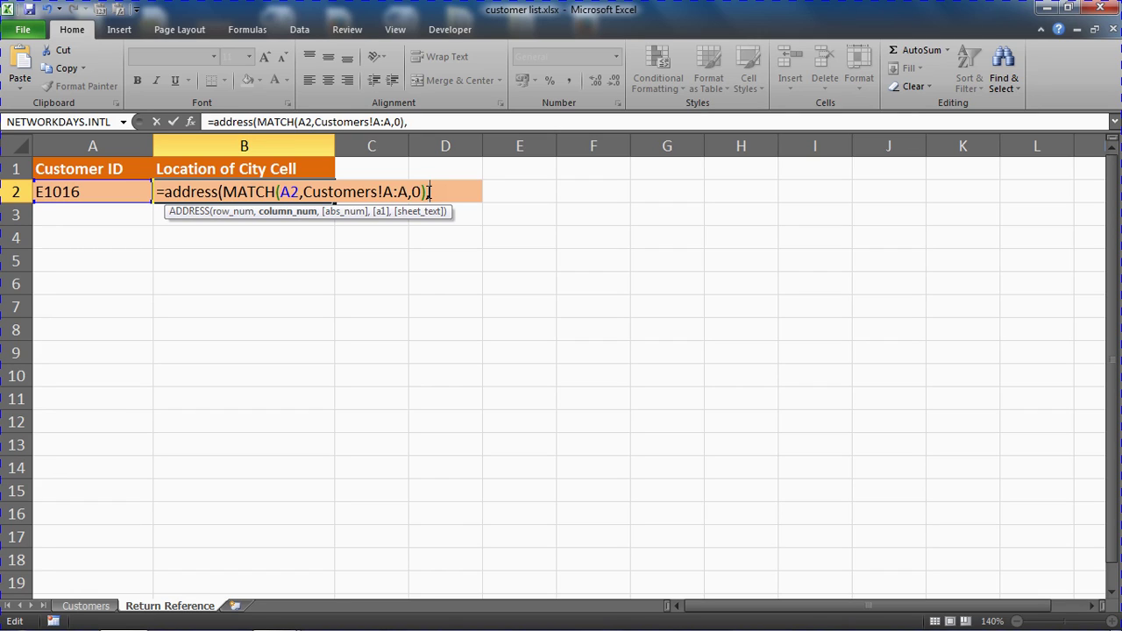
pyautogui.write('5')
# Try the optional ADDRESS arguments with reference type 4, an empty style and placeholder sheet text, and remove them again.
pyautogui.write(',')
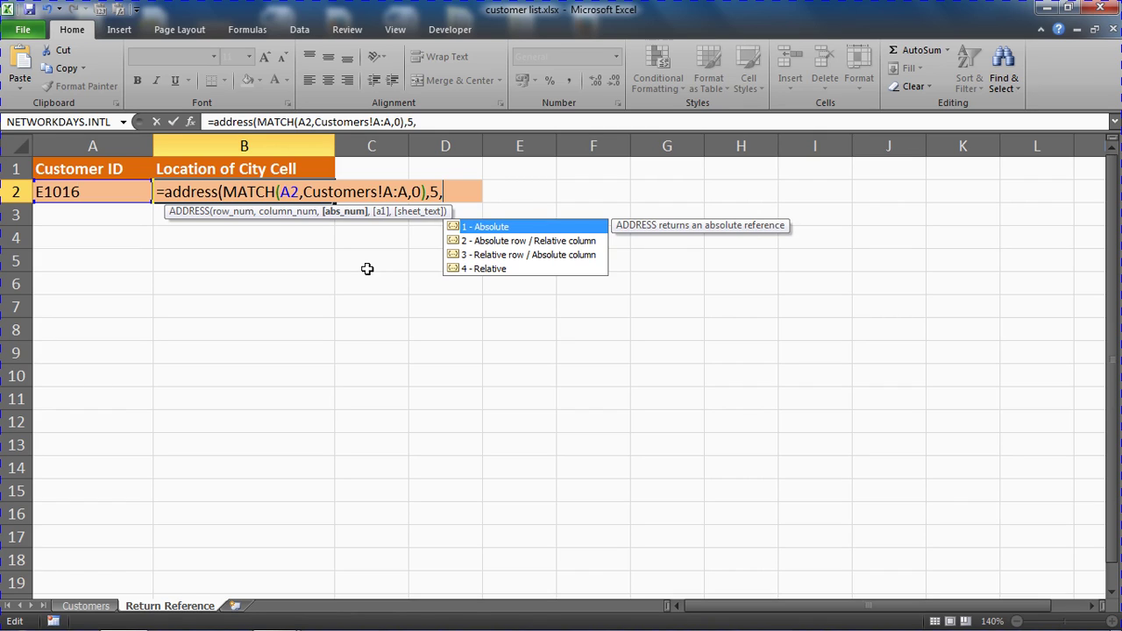
pyautogui.write('4,')
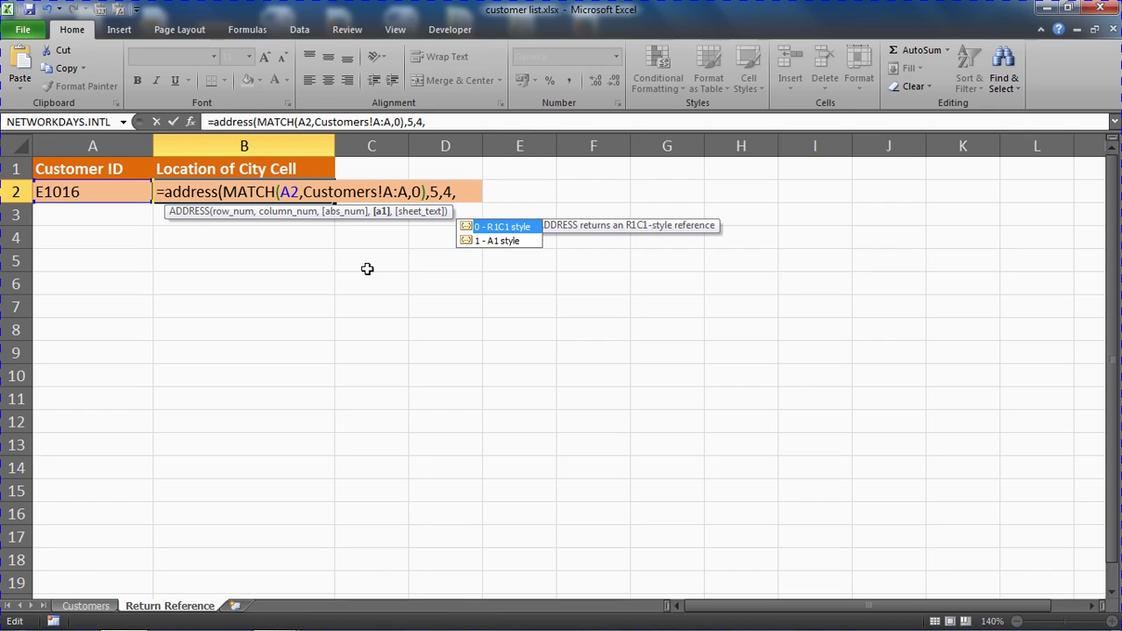
pyautogui.write(',')
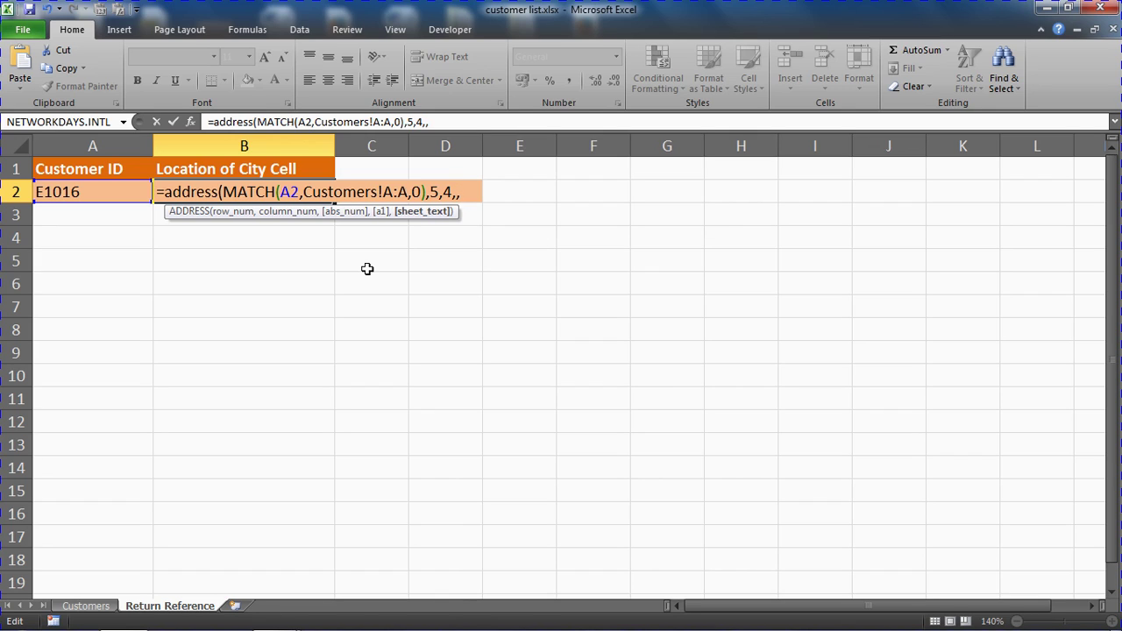
pyautogui.write('fred')
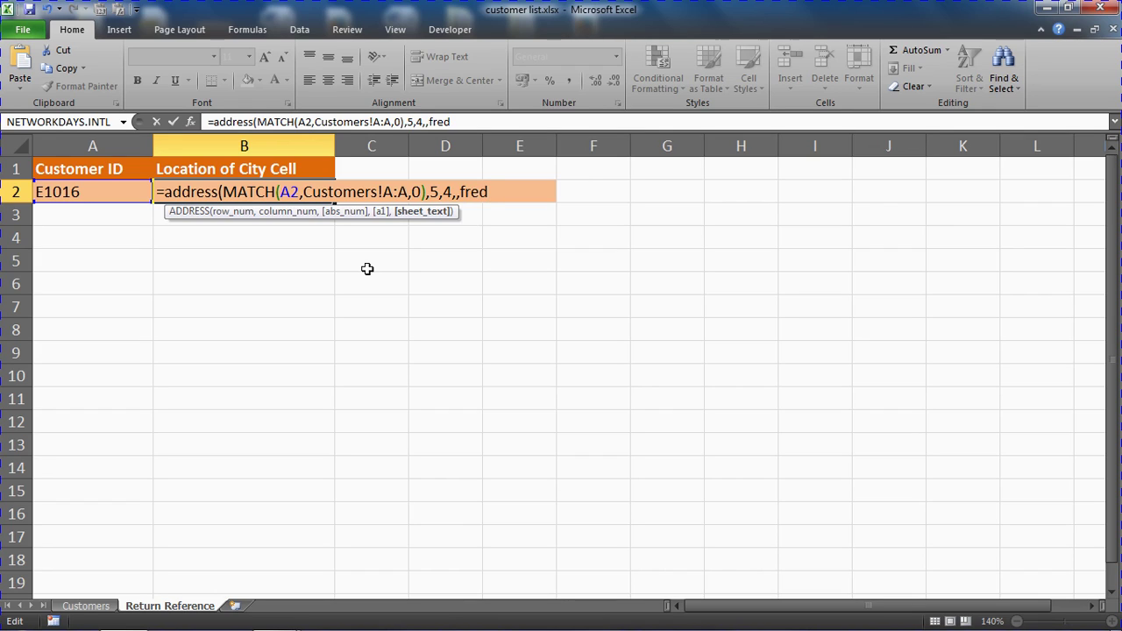
pyautogui.press('BackSpace')
pyautogui.press('BackSpace')
pyautogui.press('BackSpace')
pyautogui.press('BackSpace')
pyautogui.press('BackSpace')
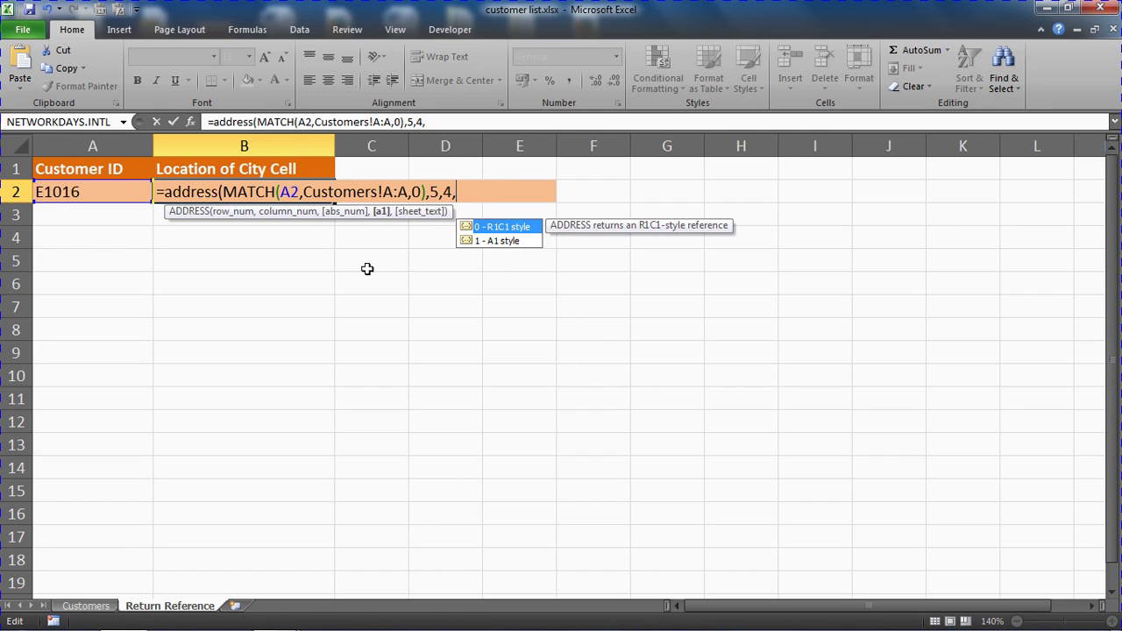
pyautogui.press('BackSpace')
pyautogui.press('BackSpace')
pyautogui.press('BackSpace')
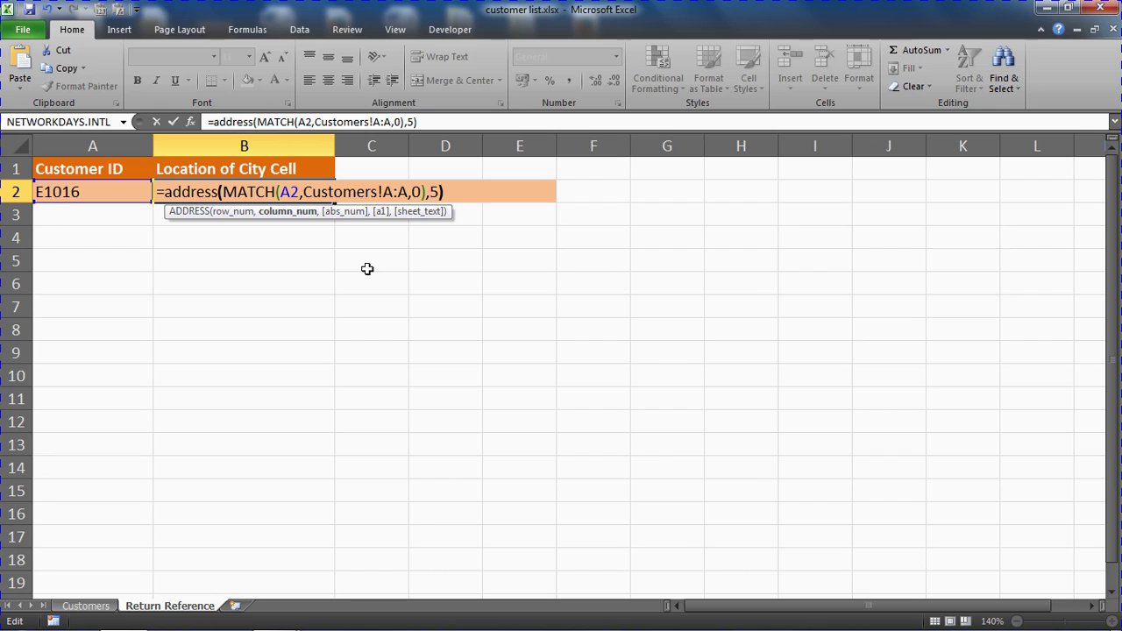
# Close and enter the formula =ADDRESS(MATCH(A2,Customers!A:A,0),5) in B2.
pyautogui.write(')')
pyautogui.press('Return')
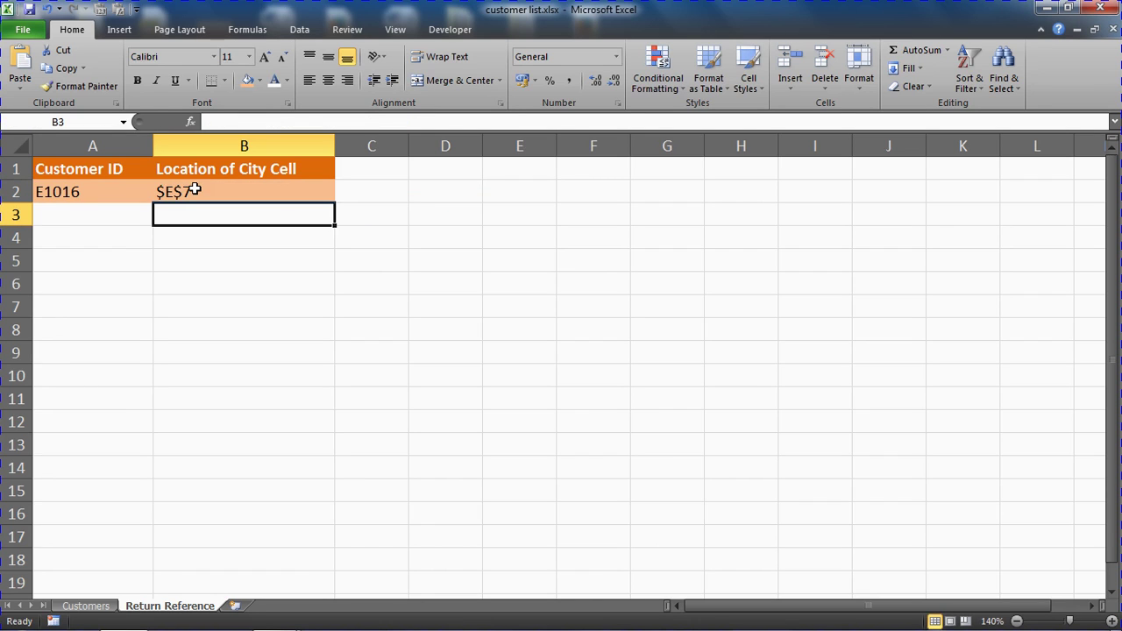
pyautogui.click(195, 189)
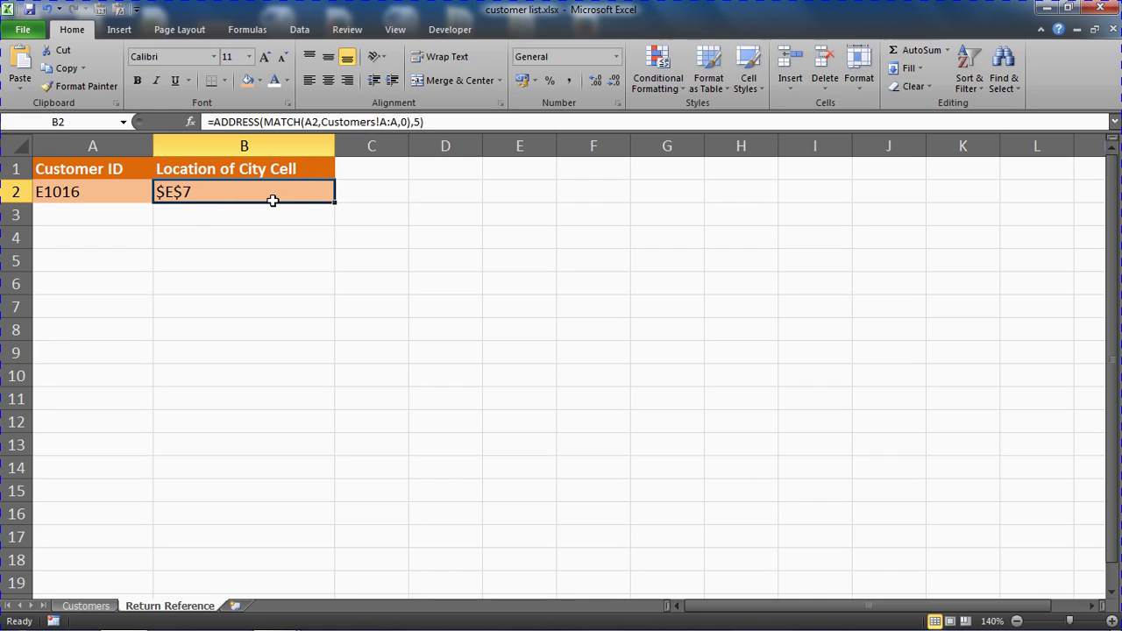
# Change the last digit of the customer ID in A2 to 9 and check the address returned in B2.
pyautogui.click(107, 191)
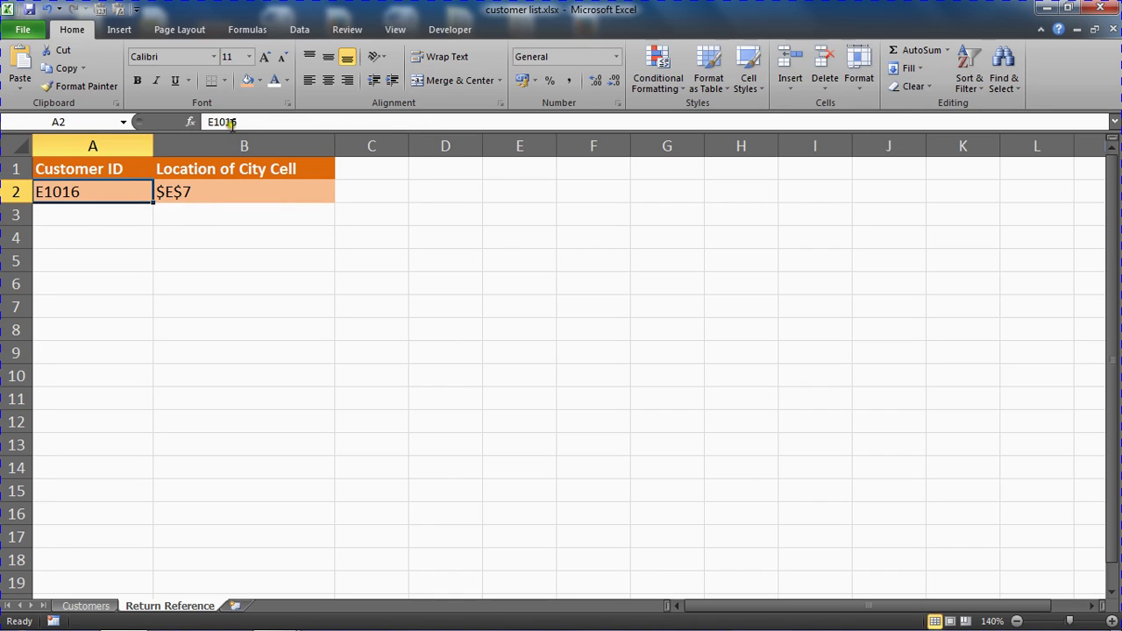
pyautogui.moveTo(233, 122); pyautogui.dragTo(246, 123)
pyautogui.write('9')
pyautogui.press('Return')
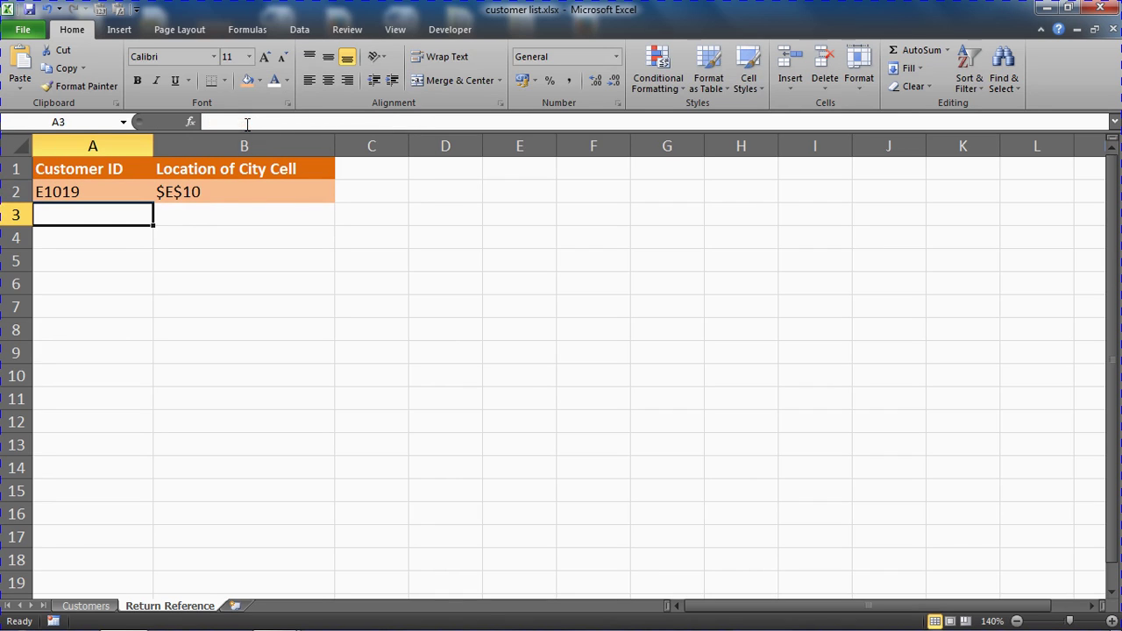
pyautogui.click(207, 195)
pyautogui.click(211, 214)
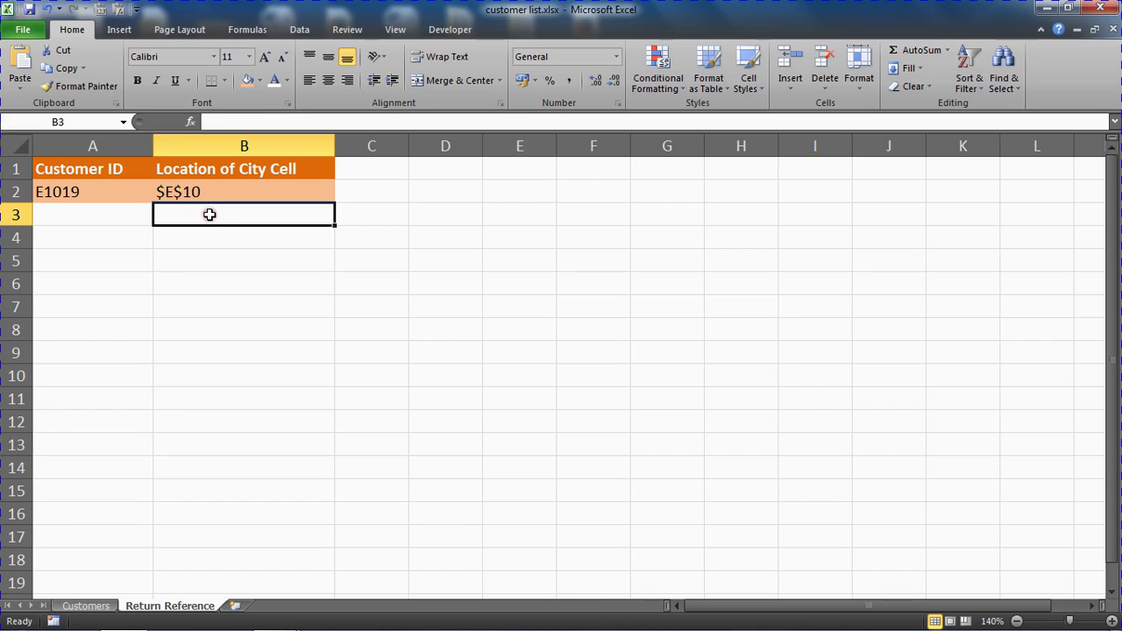